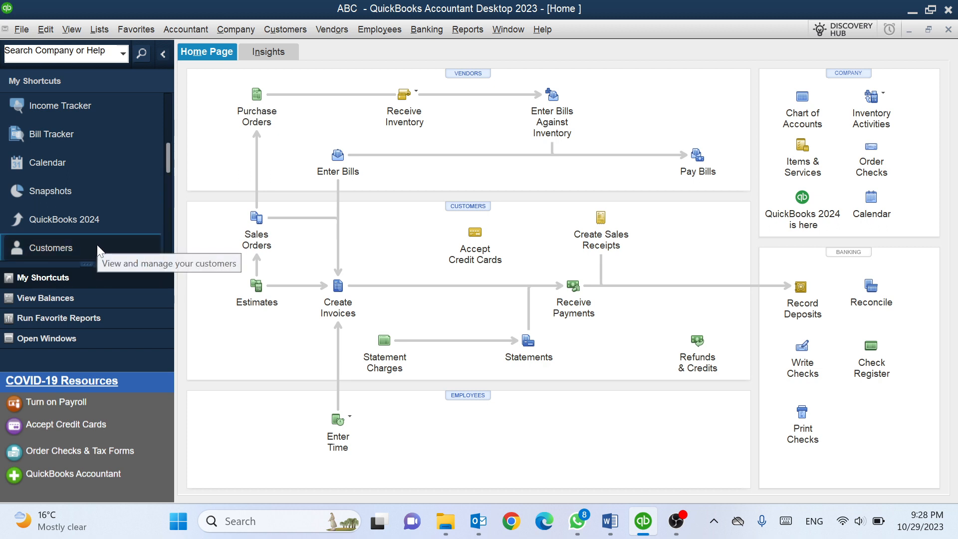
Open the Customer Center with Ctrl+J, showing the one active customer at 0.00 balance
left_click(72, 247)
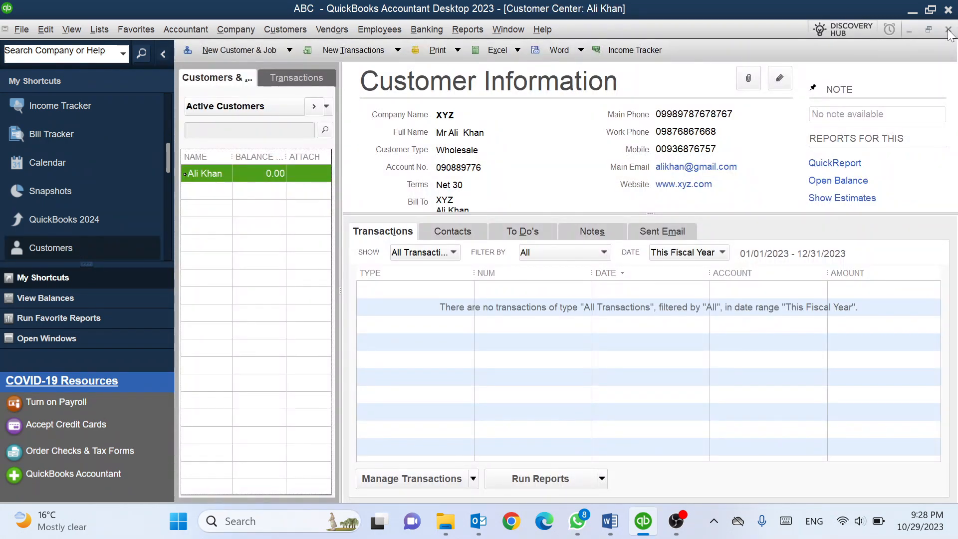
left_click(948, 30)
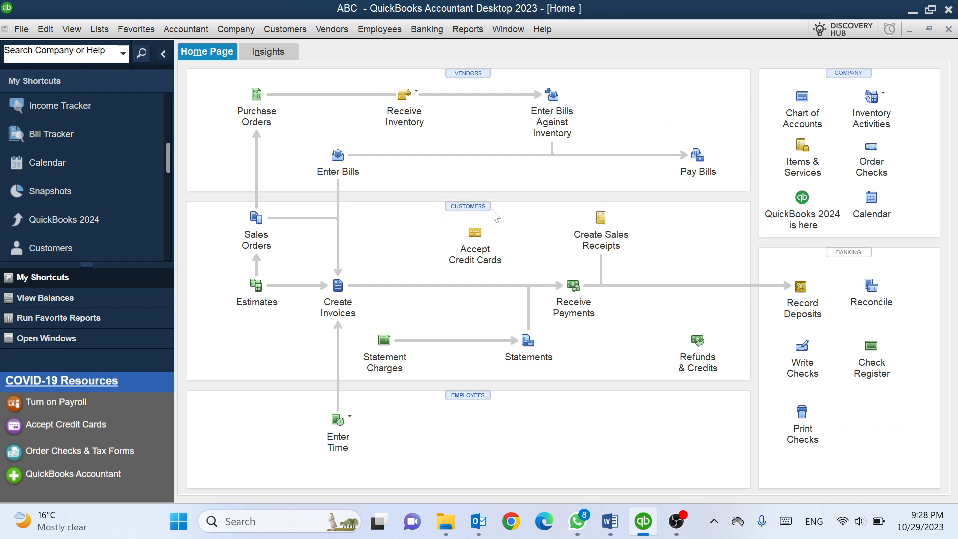
left_click(469, 208)
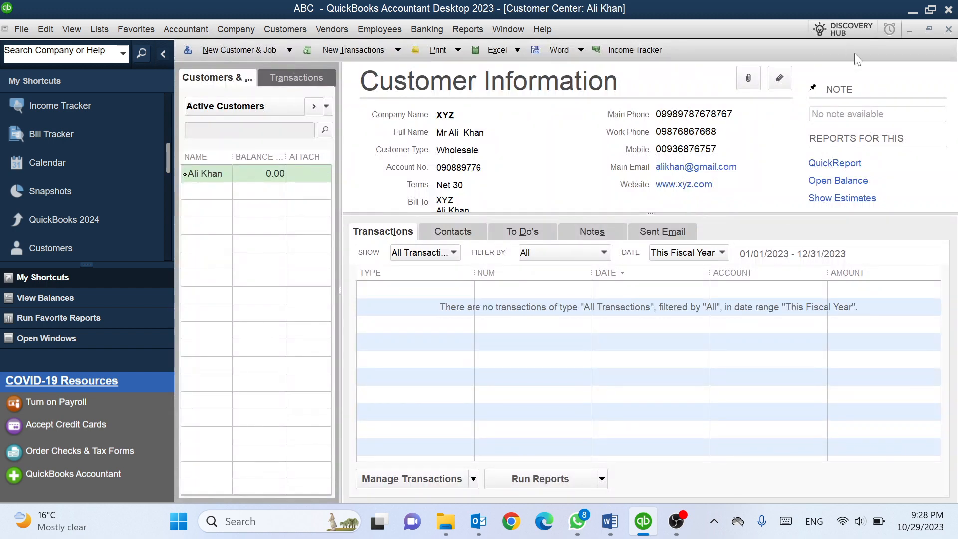
left_click(948, 30)
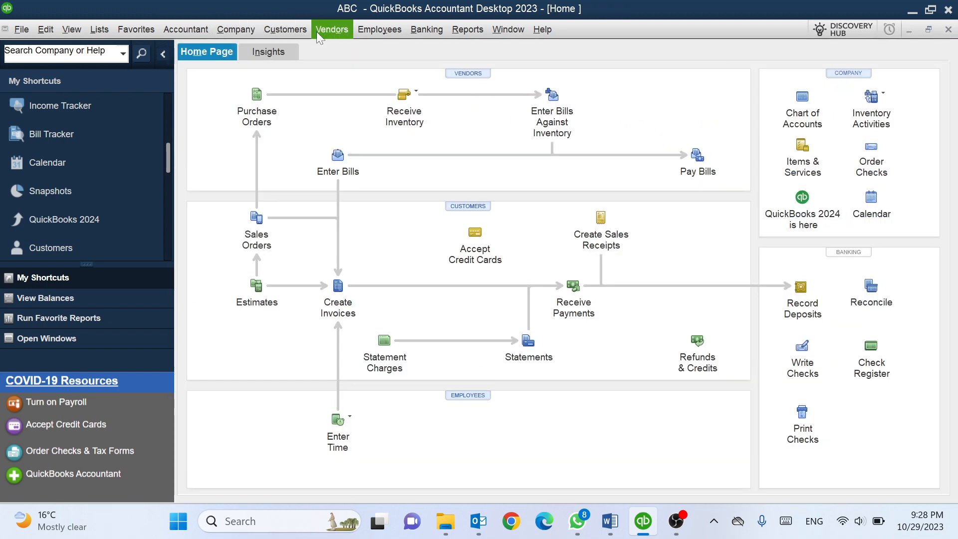
left_click(292, 31)
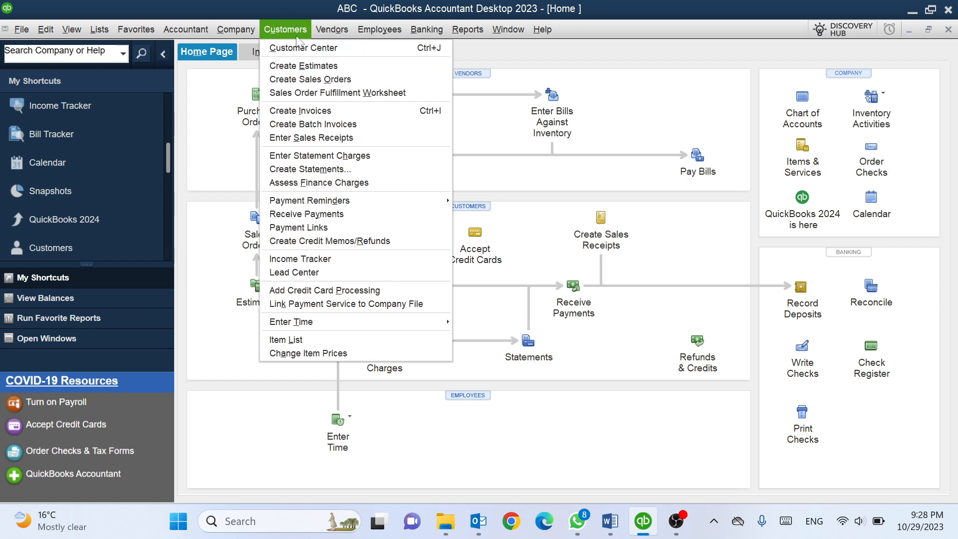
left_click(307, 46)
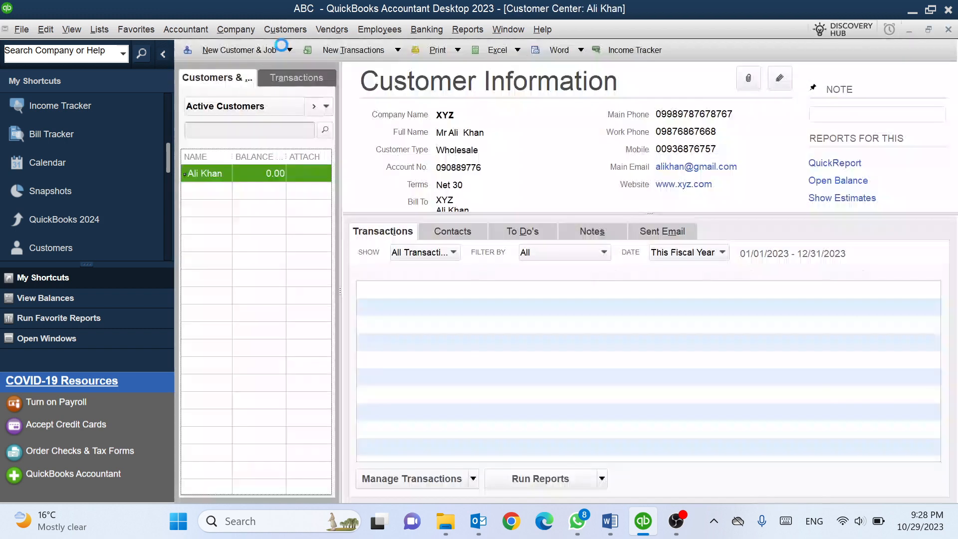
left_click(309, 49)
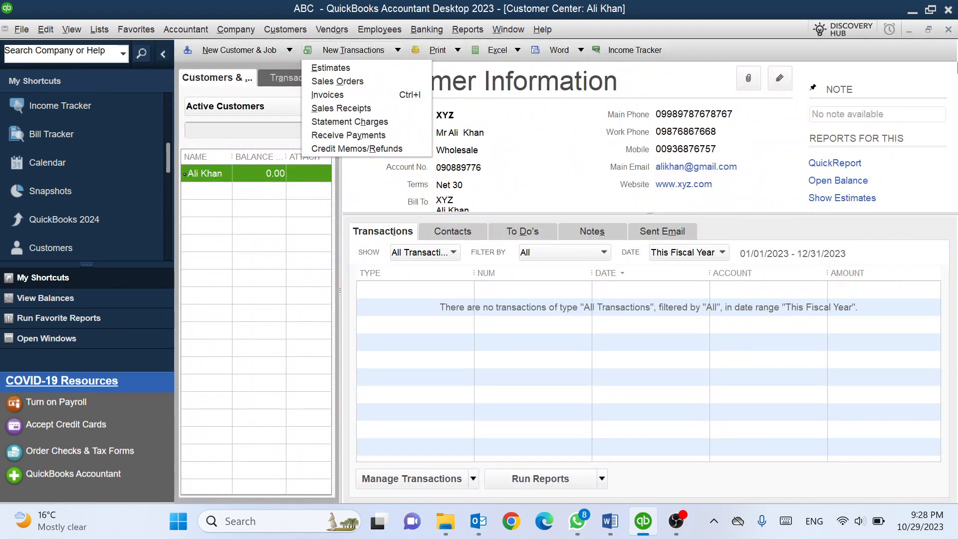
left_click(948, 30)
left_click(947, 30)
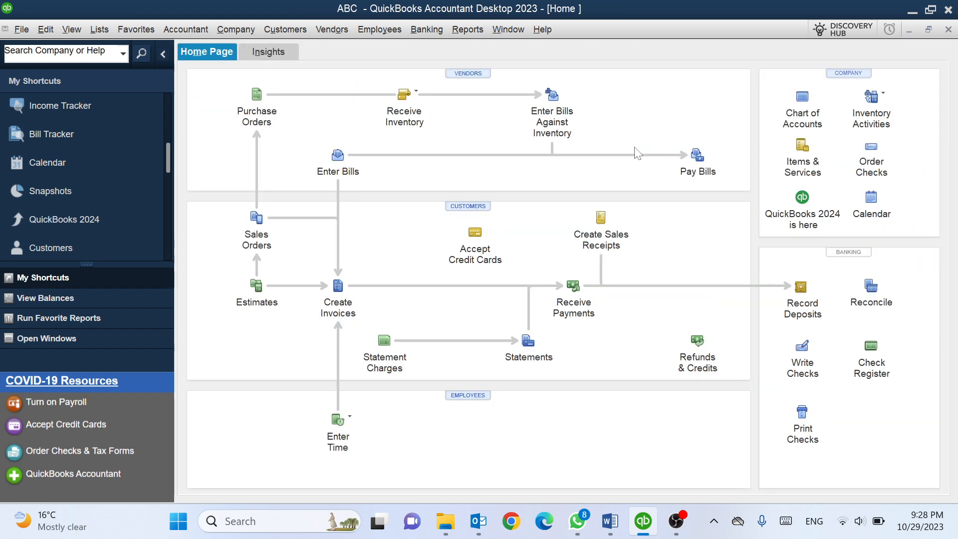
key("ctrl+j")
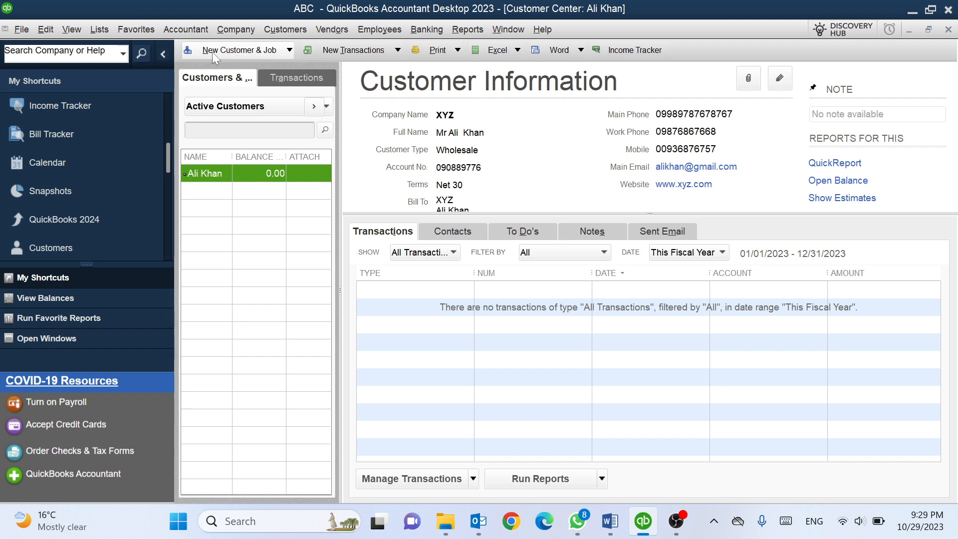
Start a New Customer record, enter the customer's full name, and skip past Opening Balance
left_click(246, 51)
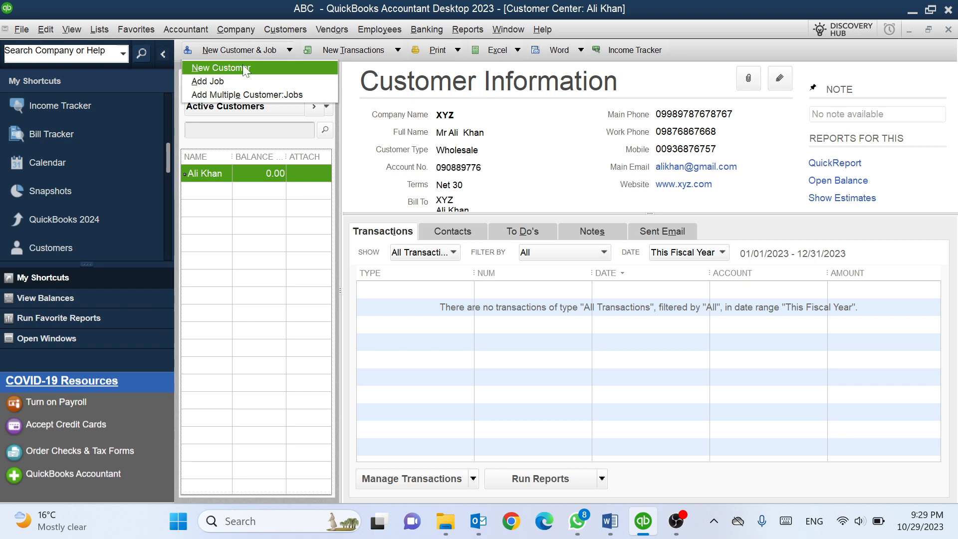
left_click(245, 68)
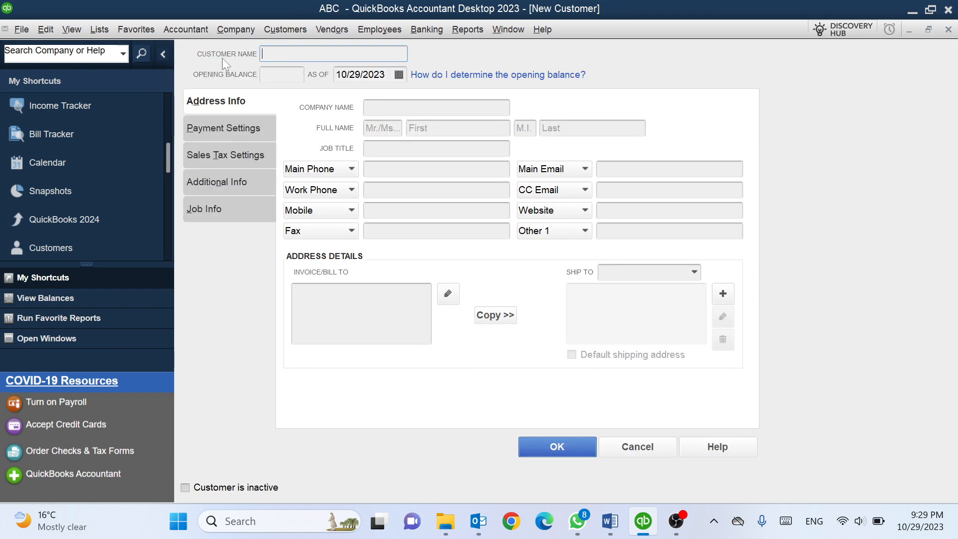
key("Tab")
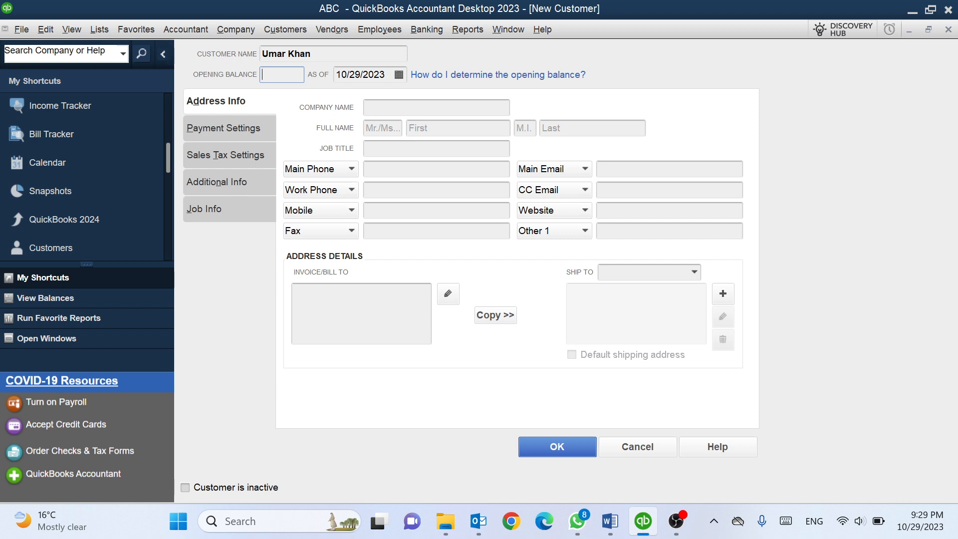
key("Tab")
key("Tab")
Set the company name to ABC, correcting the mistyped entry
type("ABC")
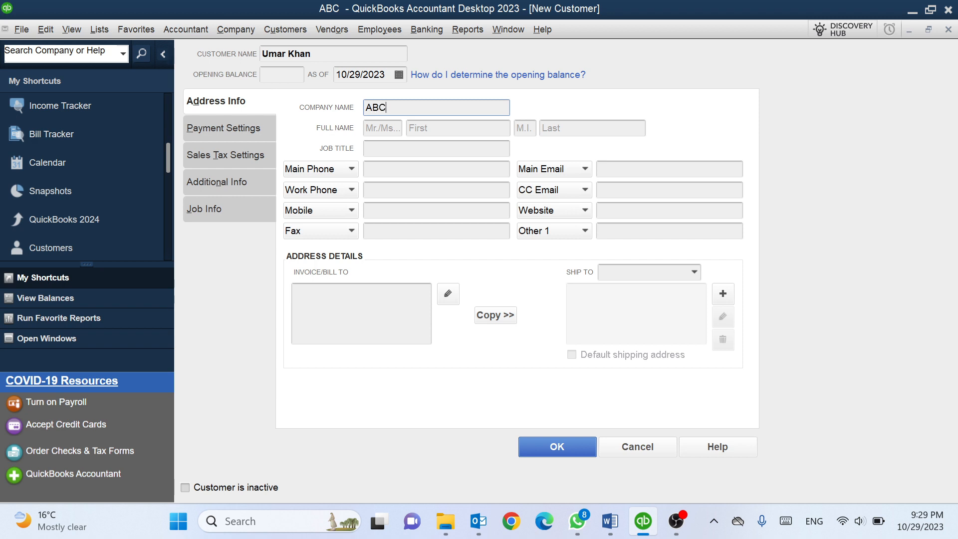
key("Tab")
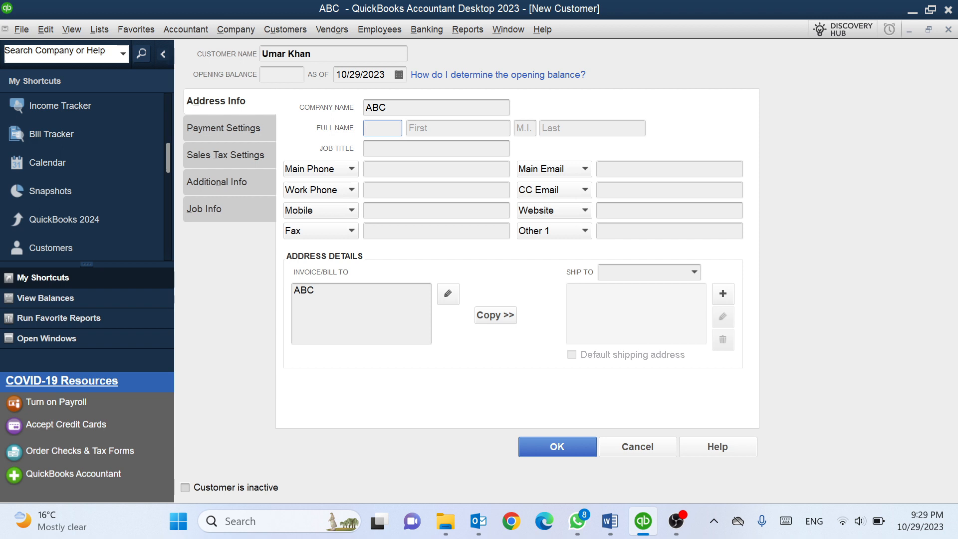
Fill in the contact's title as Mr with the customer's first and last name
type("Mr")
left_click(442, 127)
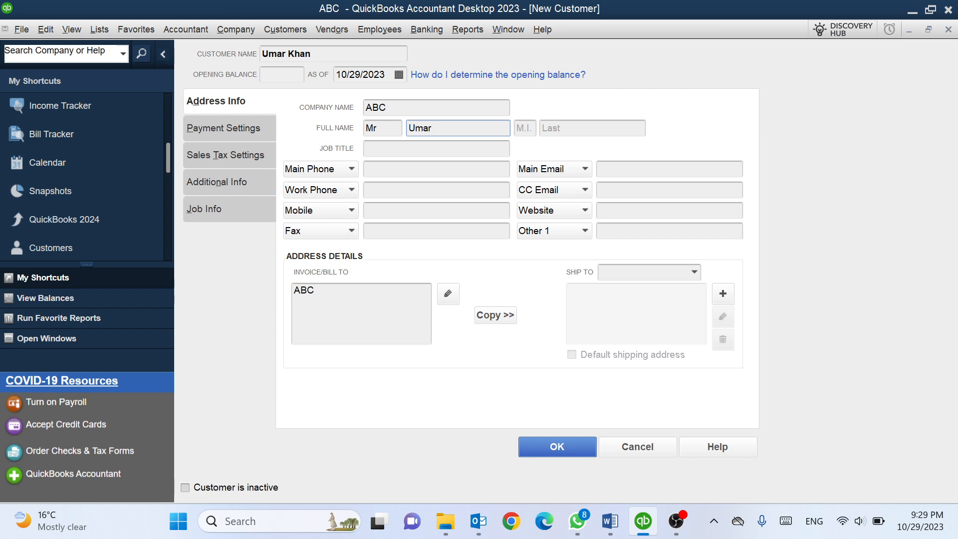
left_click(560, 128)
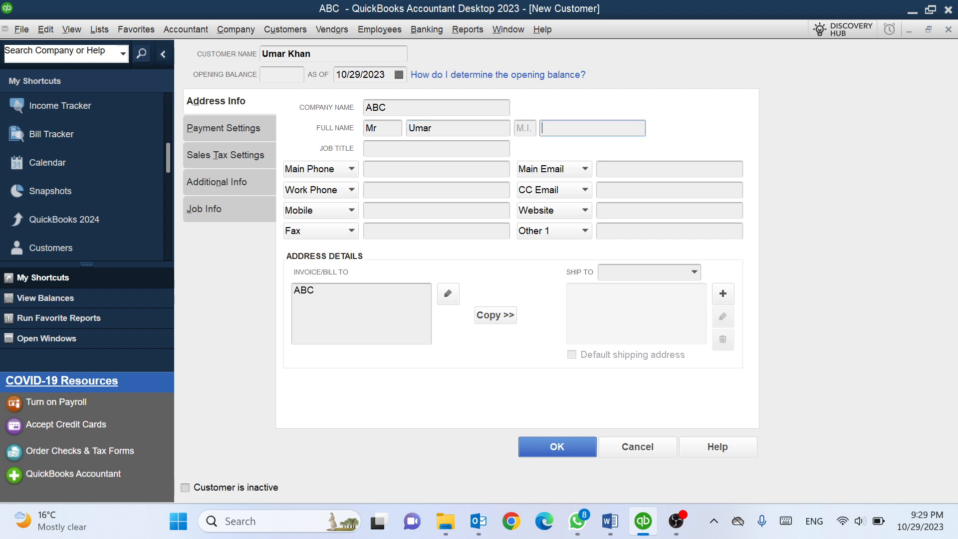
key("Tab")
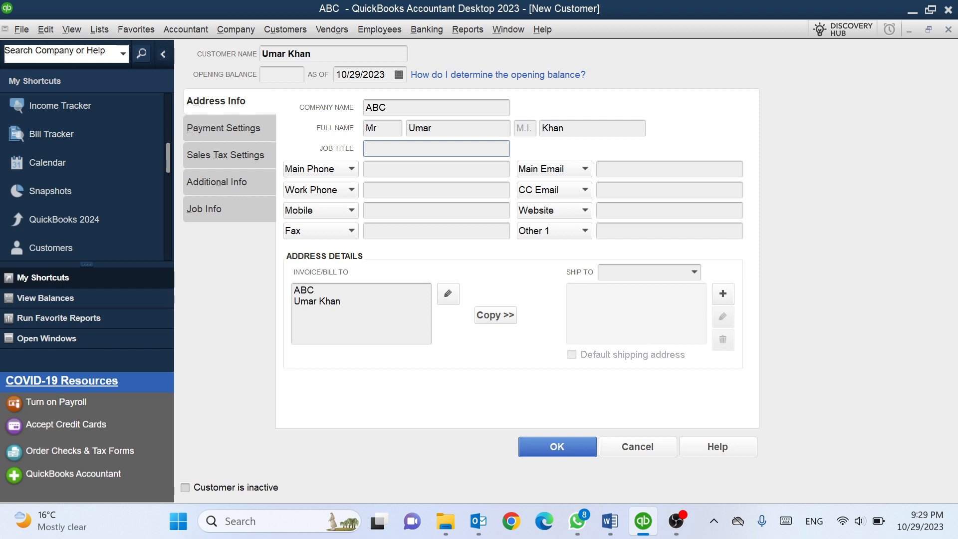
Enter job title Purchase Manager and the customer's main, work and mobile phone numbers
type("Purchase Manager")
key("Tab")
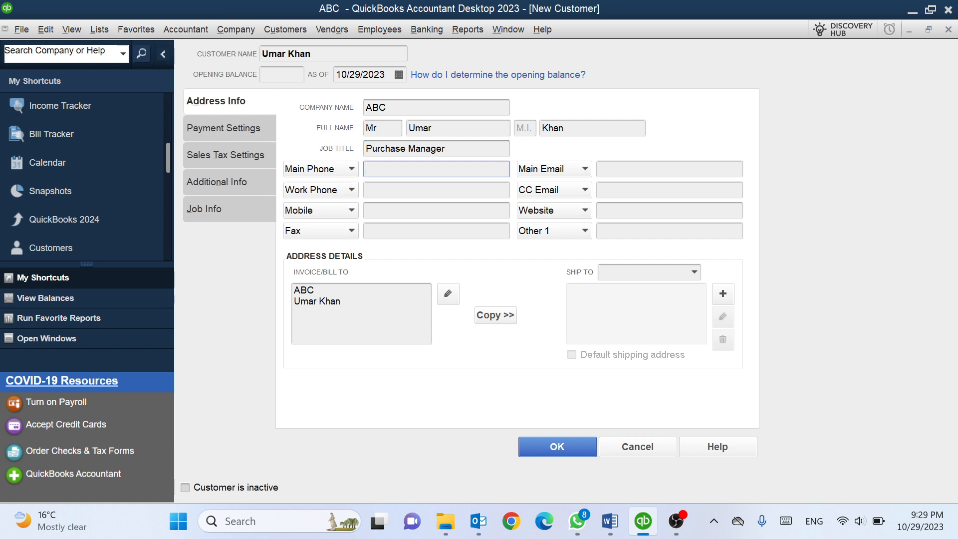
type("0876664")
key("Tab")
type("98754433")
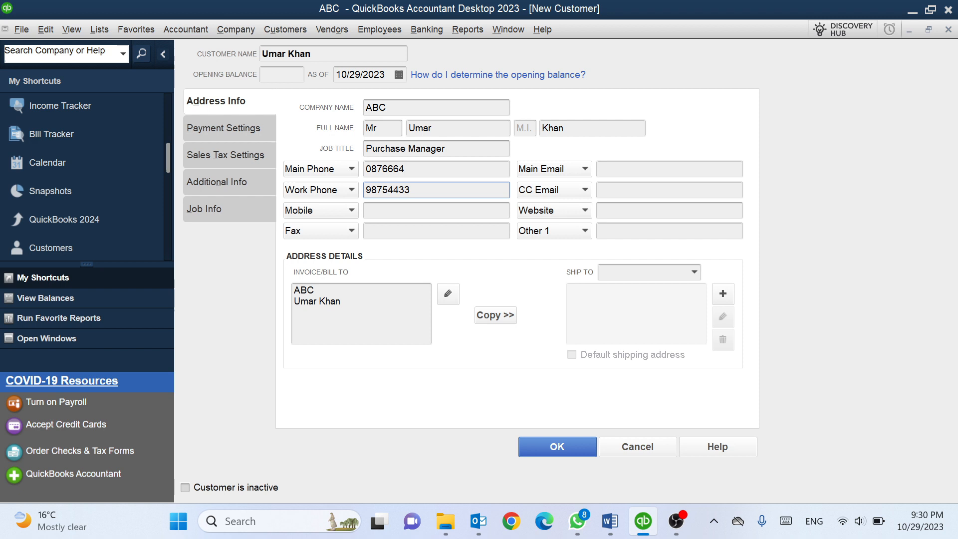
key("Tab")
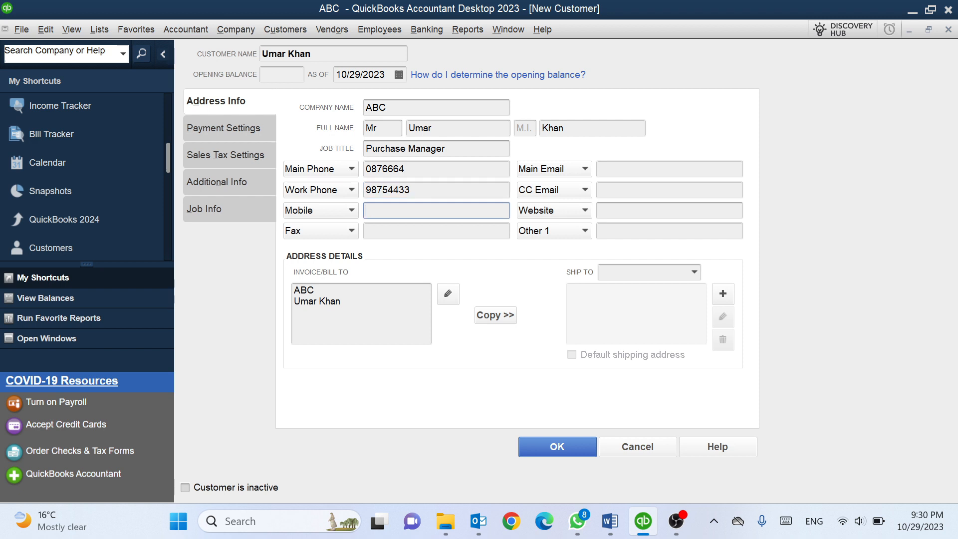
type("009875433")
left_click(436, 231)
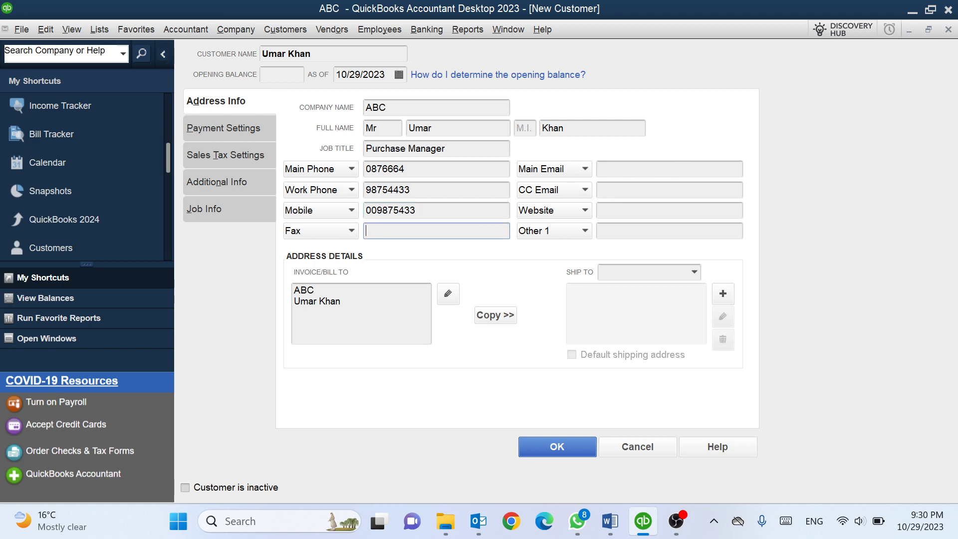
left_click(638, 169)
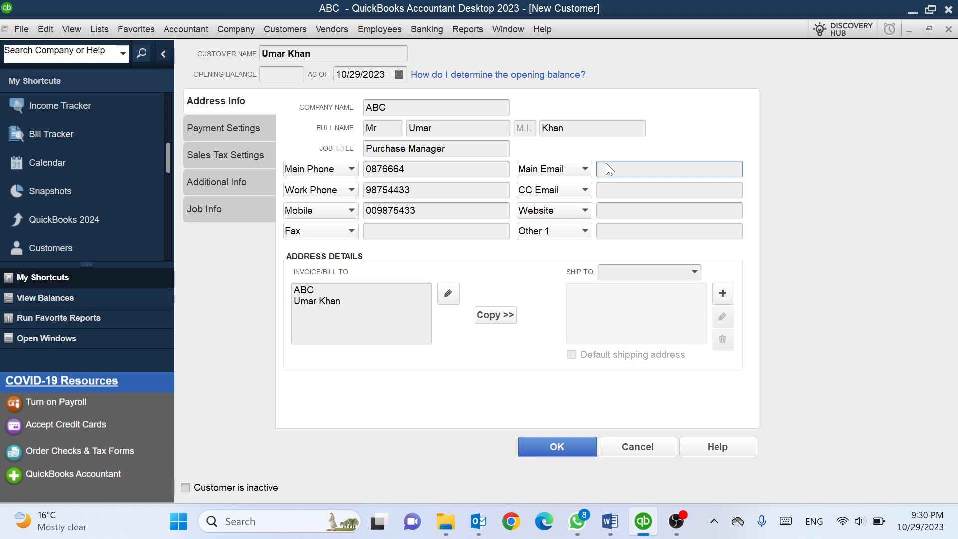
key("Tab")
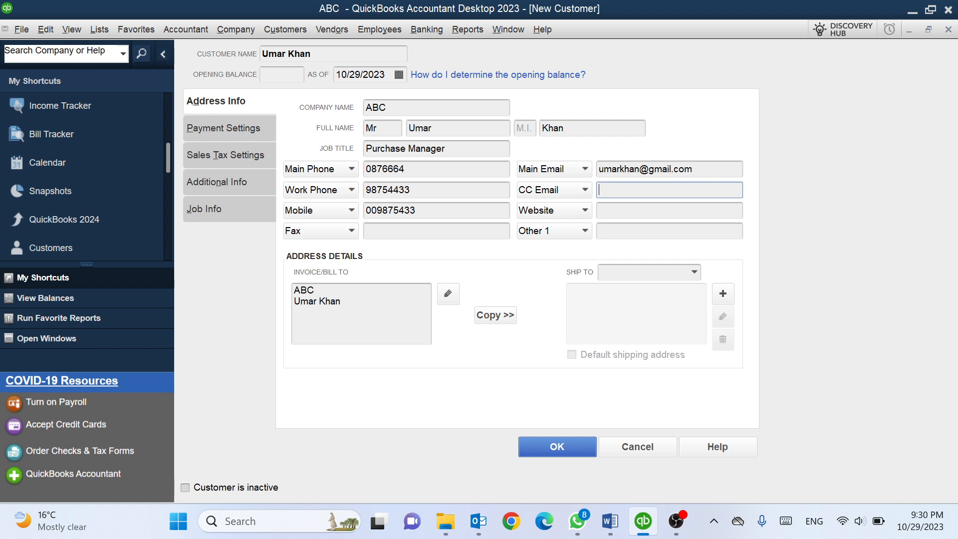
left_click(669, 211)
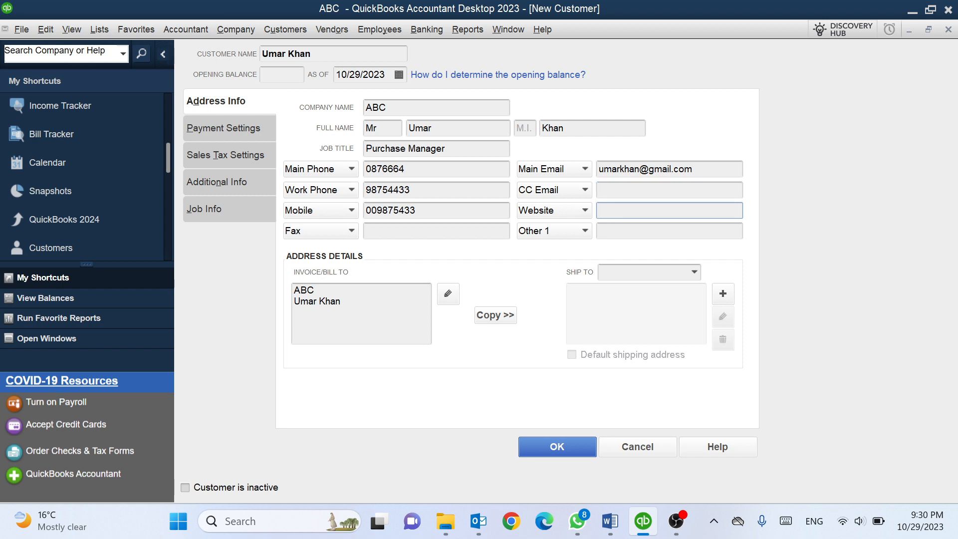
type("www.abc.com")
left_click(584, 230)
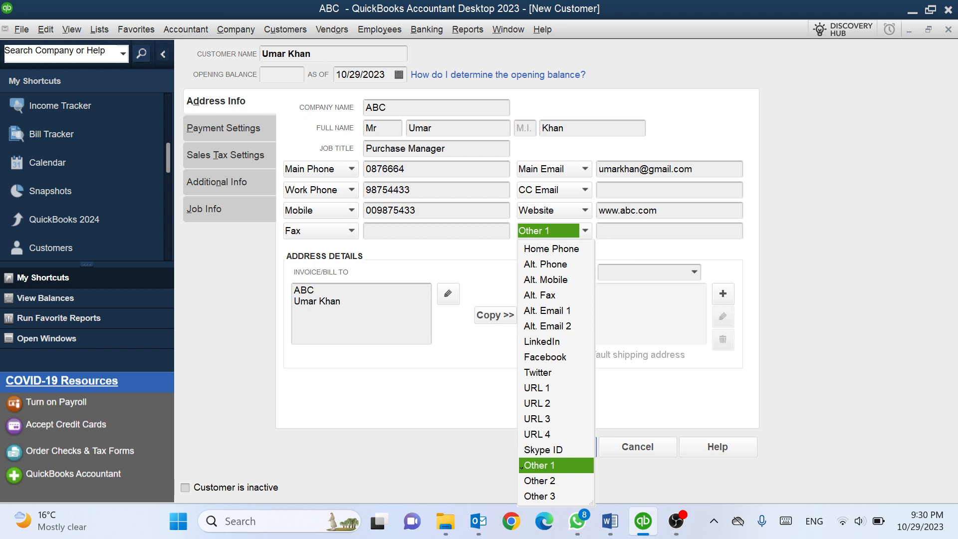
left_click(521, 467)
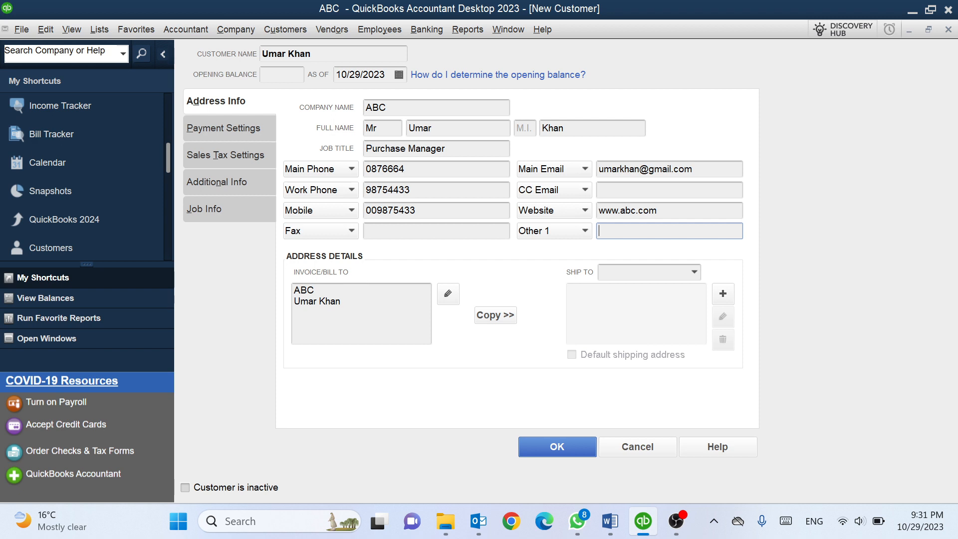
Edit the bill-to address in detail and set its city to Kabul
left_click(336, 301)
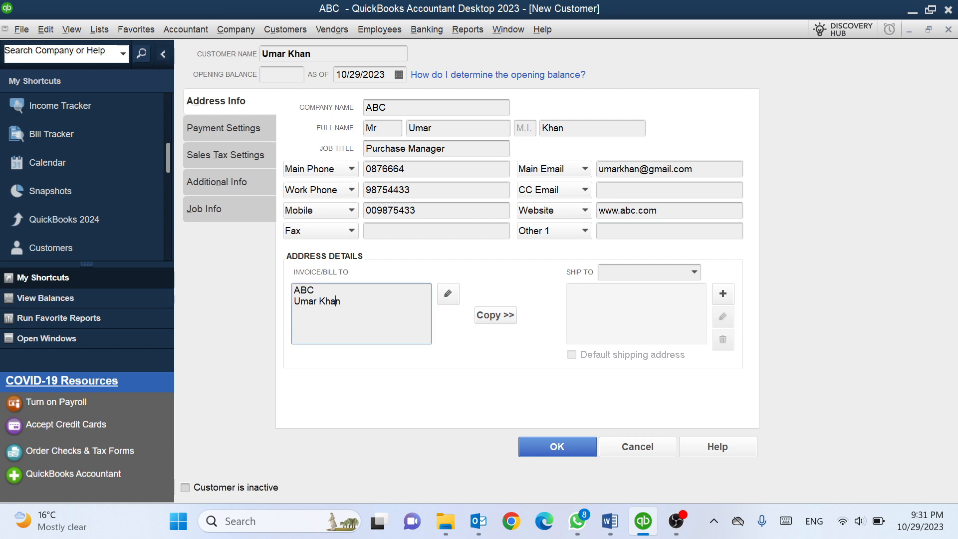
left_click(448, 295)
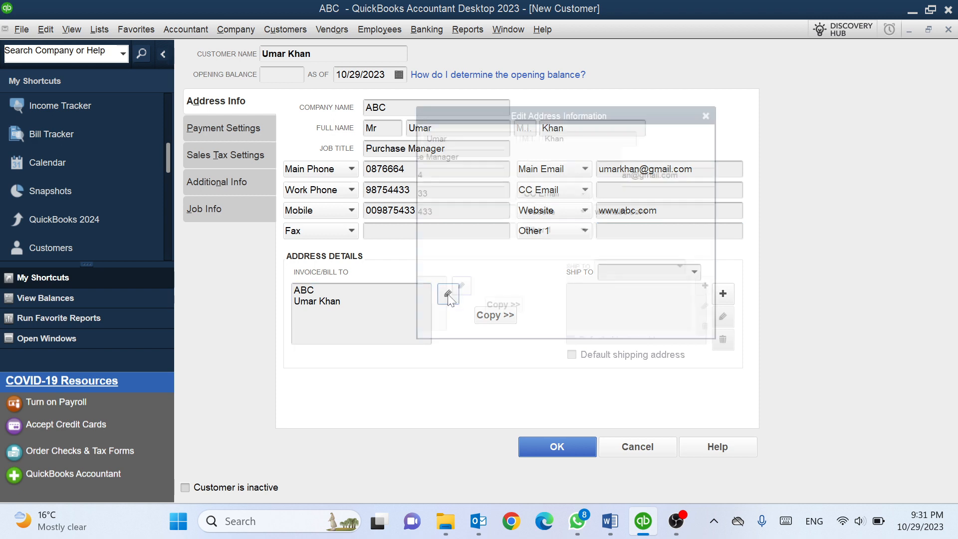
left_click(538, 215)
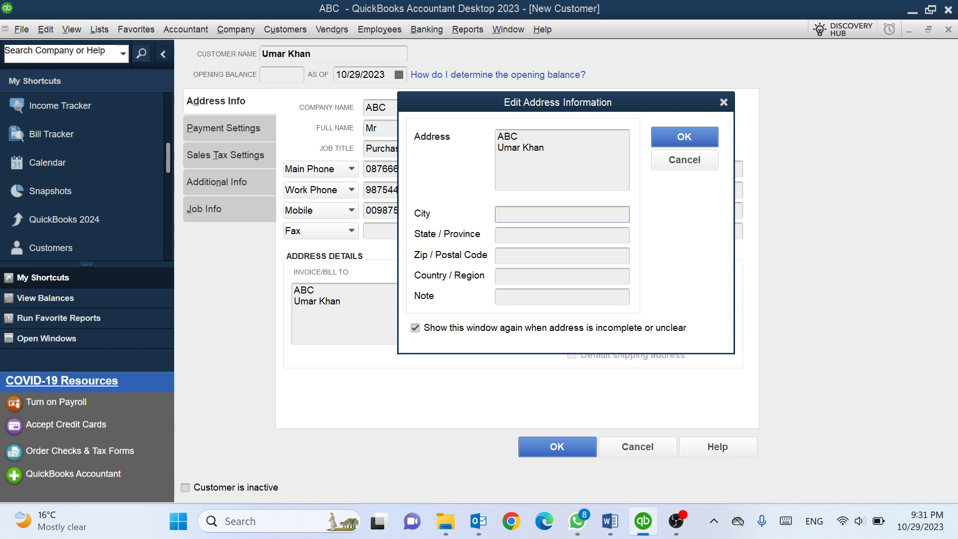
type("Kabul")
key("Tab")
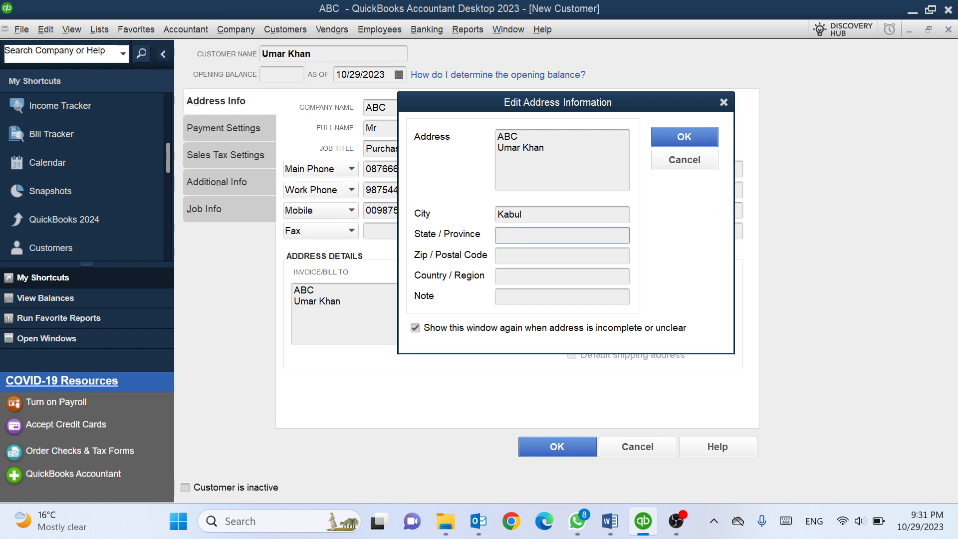
Set the billing province to Kabul, postal code 1001 and country Afghanistan
type("Kabul")
key("Tab")
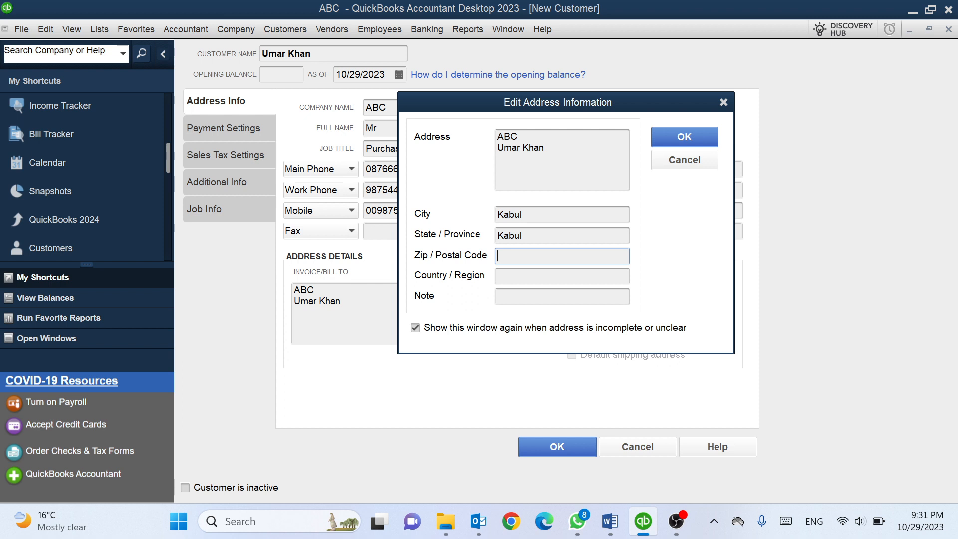
type("1001")
key("Tab")
type("AF")
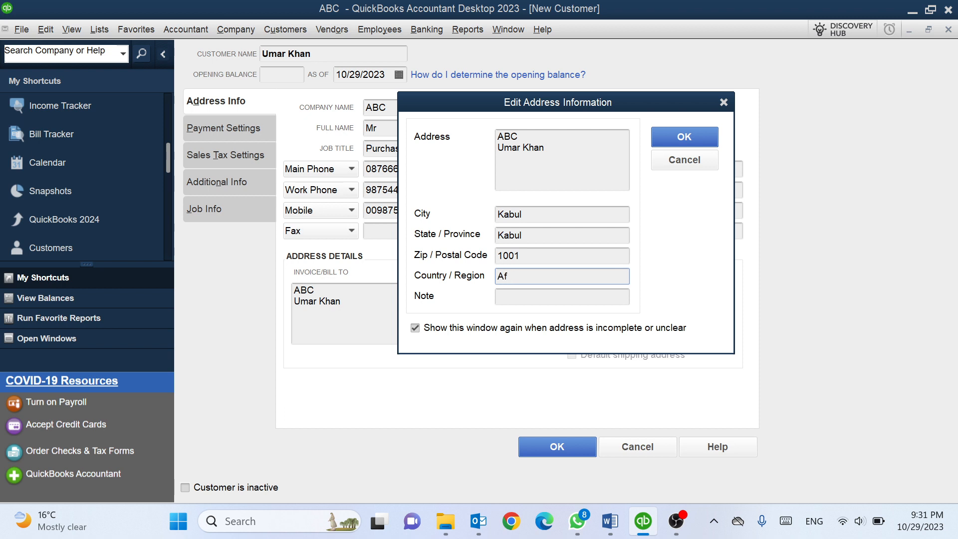
type("fG")
key("BackSpace")
type("ghanistan")
Save the billing address and copy it as shipping address Ship To 1
left_click(675, 141)
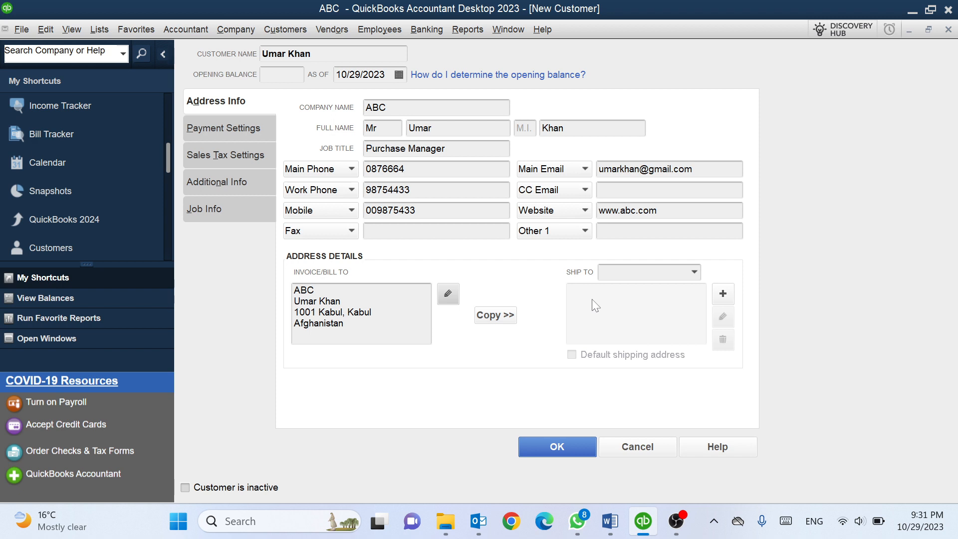
left_click(509, 314)
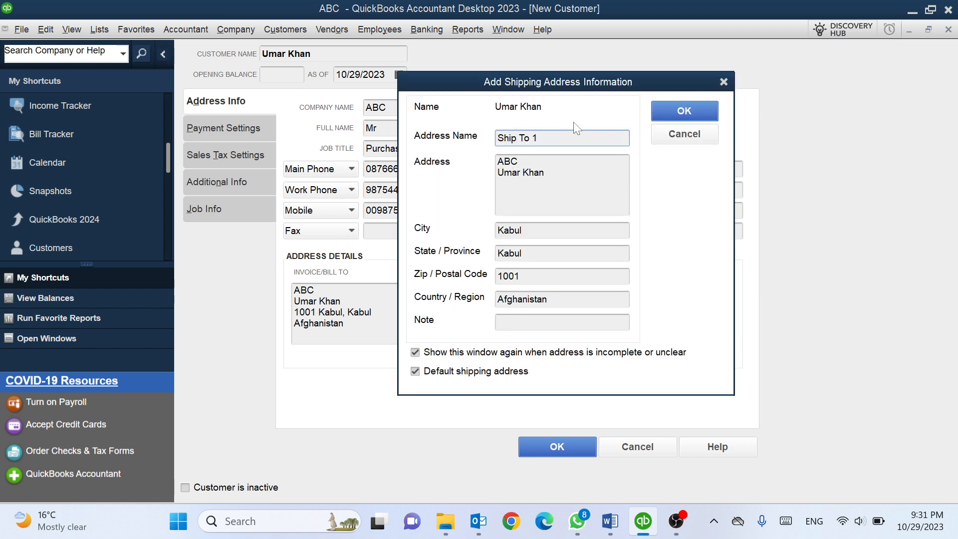
left_click(673, 110)
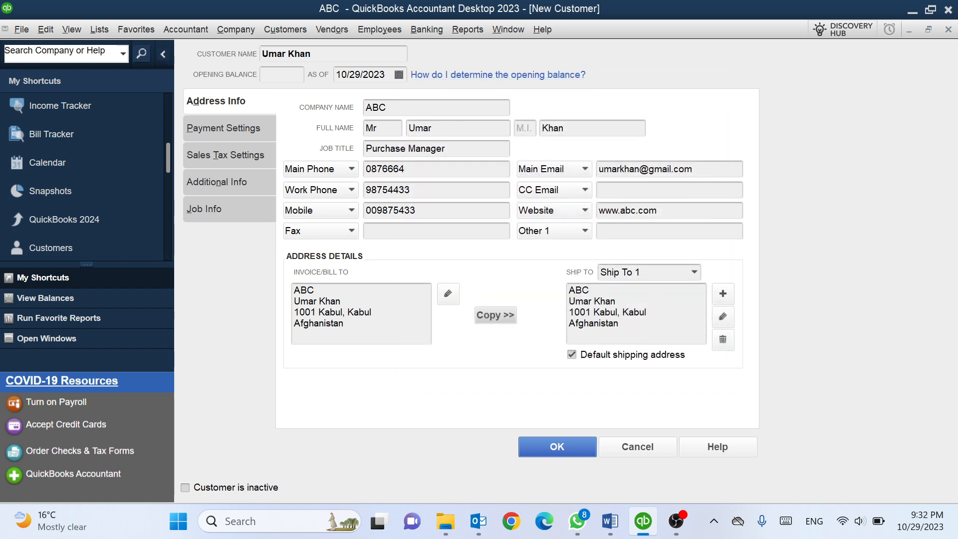
Delete Ship To 1 and re-copy the billing address as the default shipping address
left_click(724, 318)
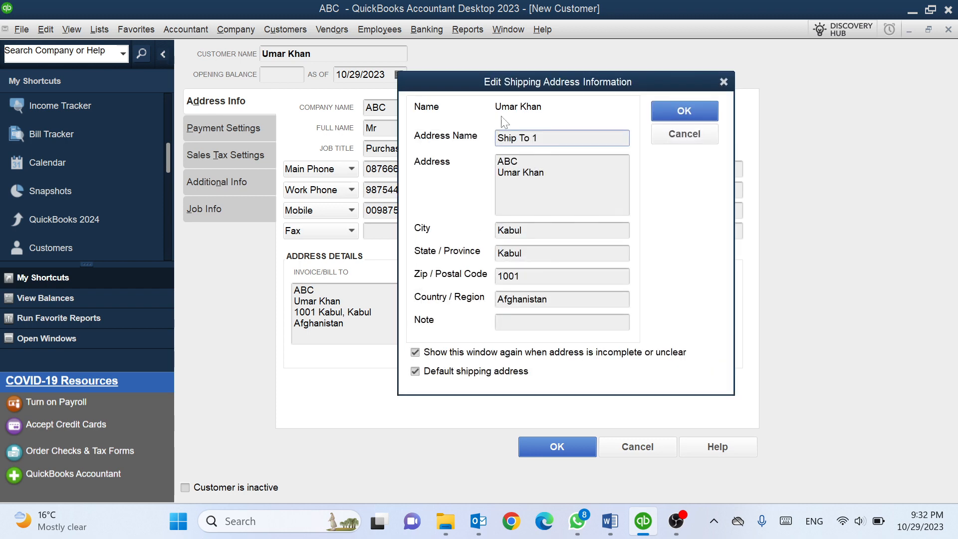
left_click(684, 112)
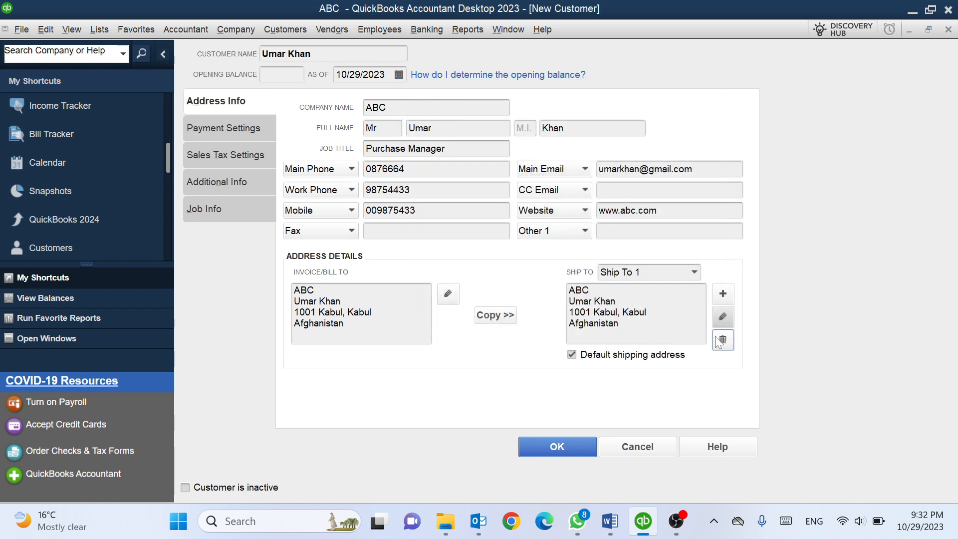
left_click(723, 339)
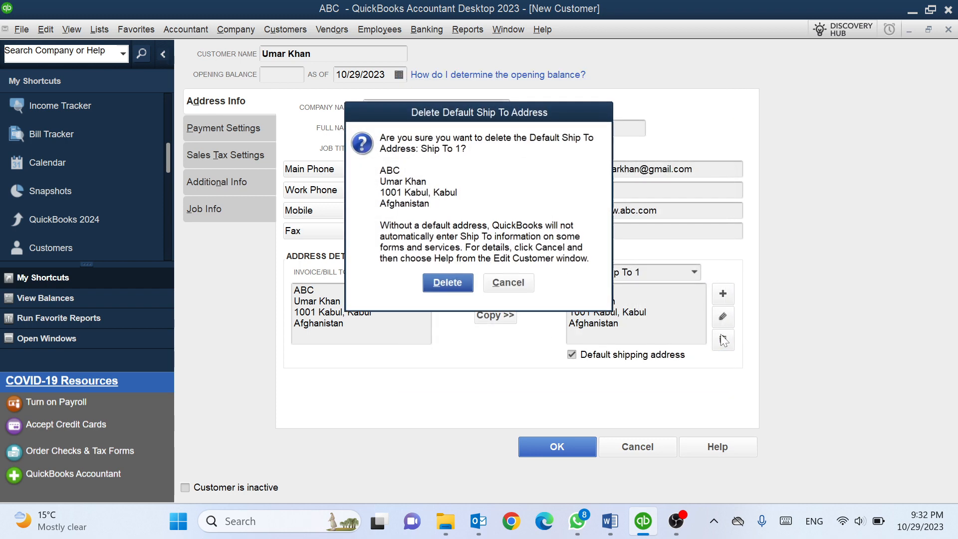
left_click(451, 284)
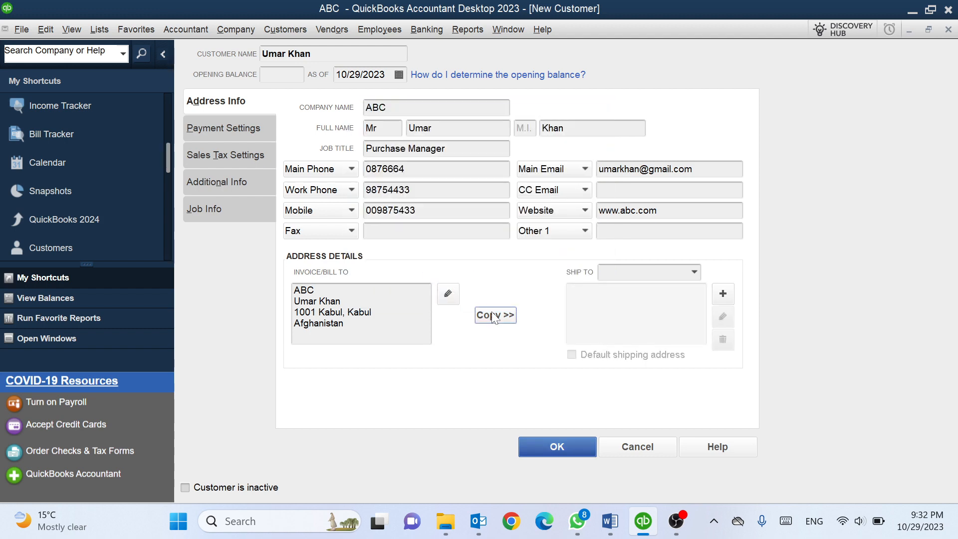
left_click(494, 315)
left_click(696, 111)
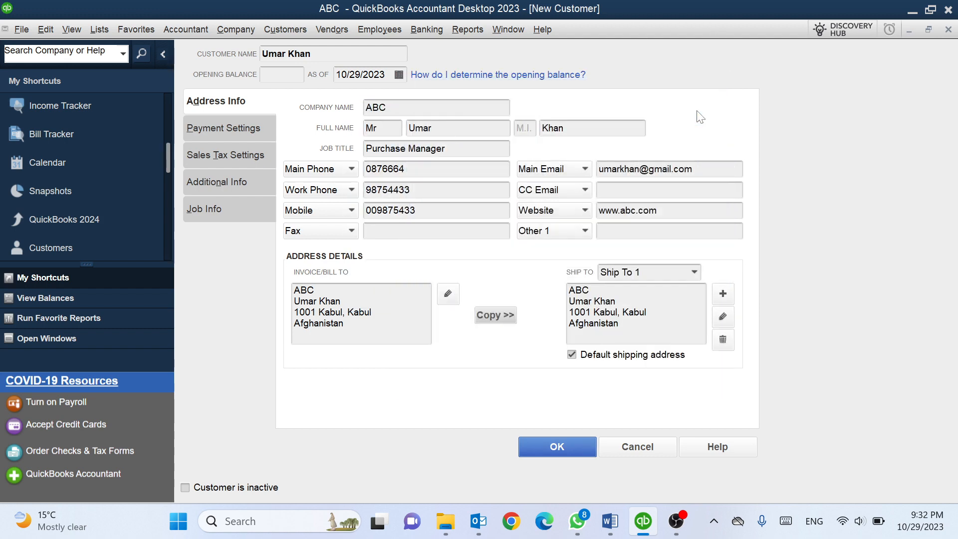
In Payment Settings, enter the customer's account number and choose Net 30 payment terms
left_click(249, 129)
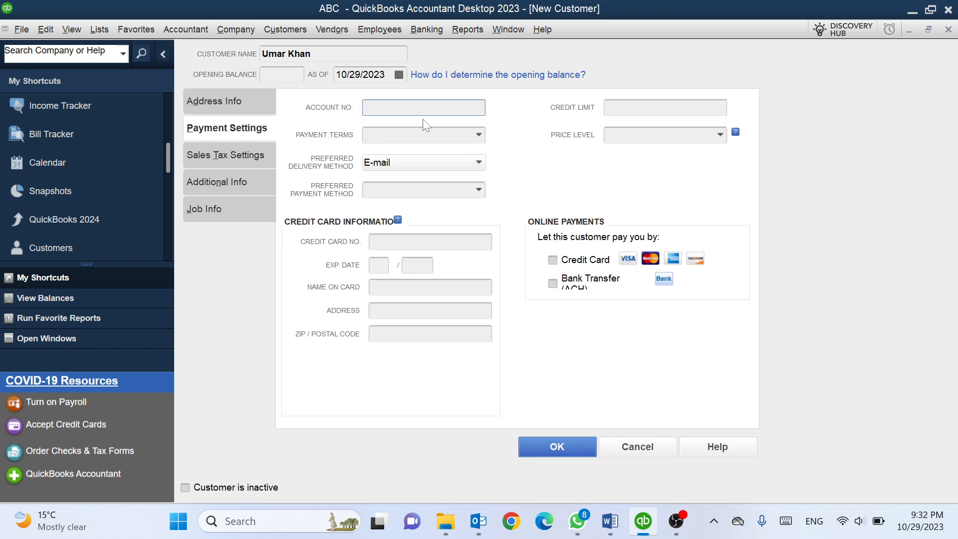
type("009877666")
key("Tab")
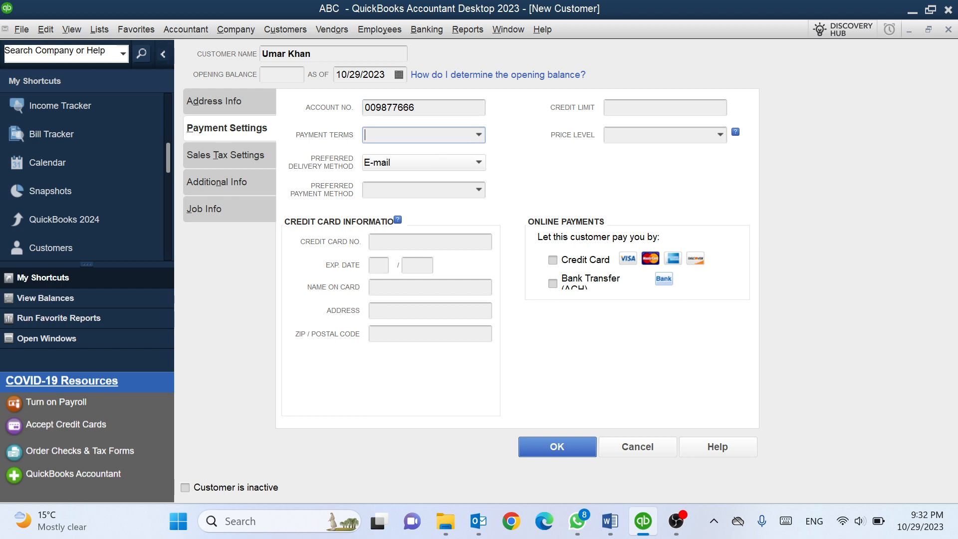
left_click(479, 135)
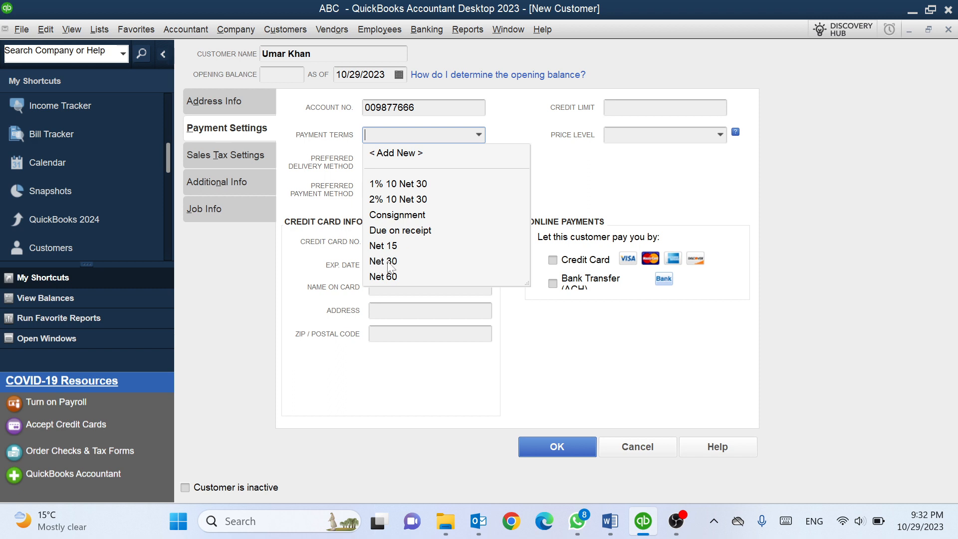
left_click(390, 264)
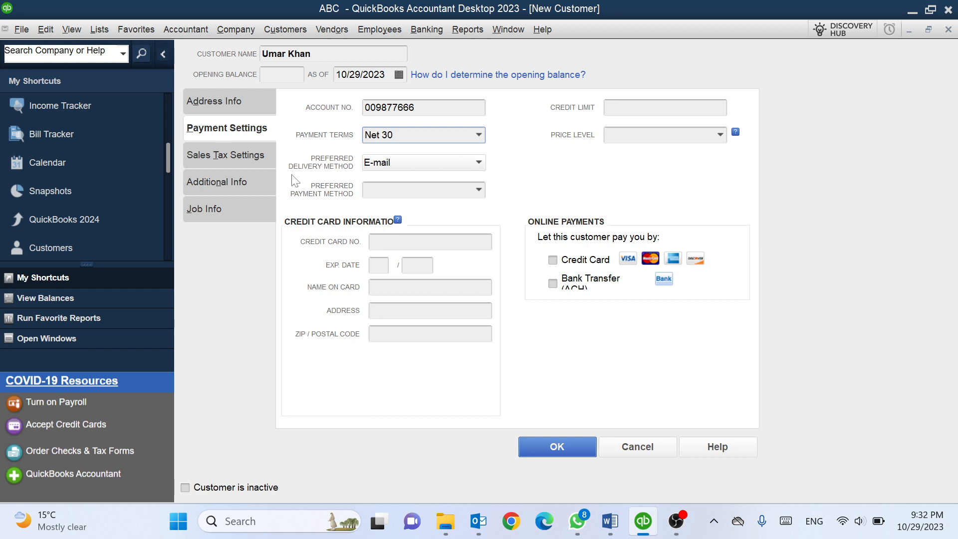
Set delivery method to None, payment method to Cash, and credit limit to 1000
left_click(408, 162)
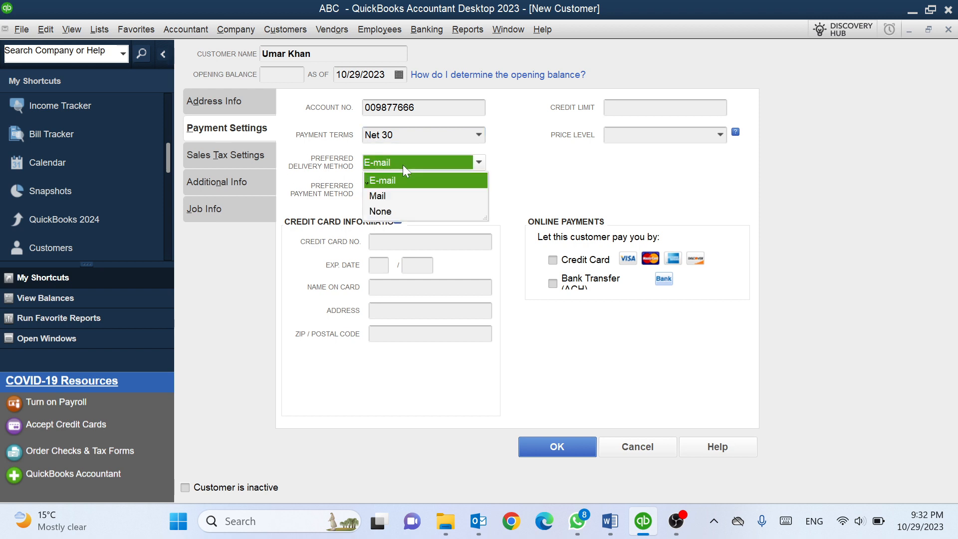
left_click(388, 211)
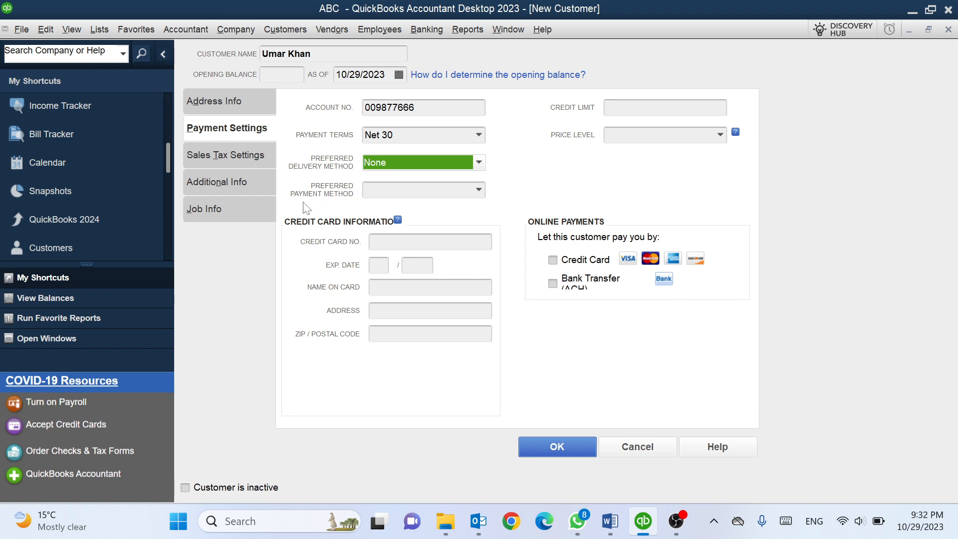
left_click(479, 190)
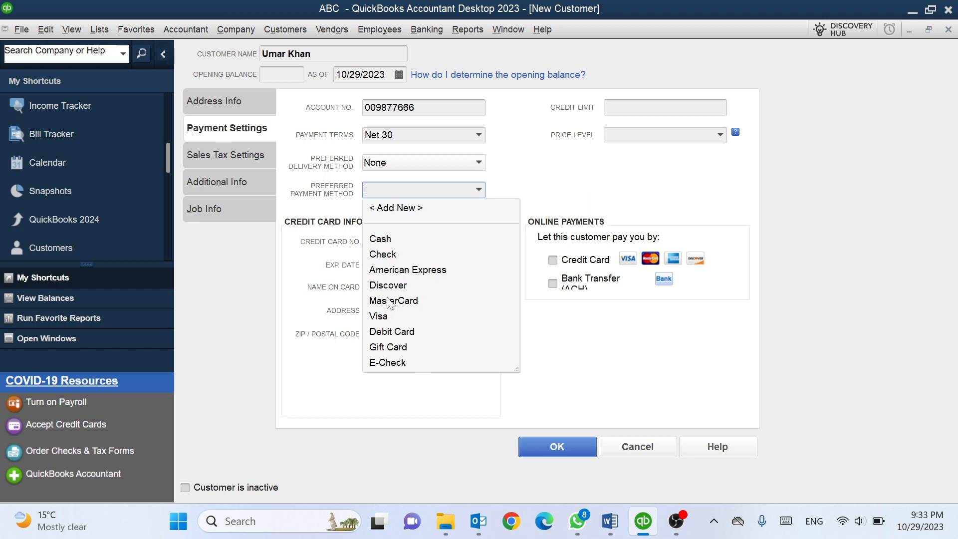
left_click(382, 239)
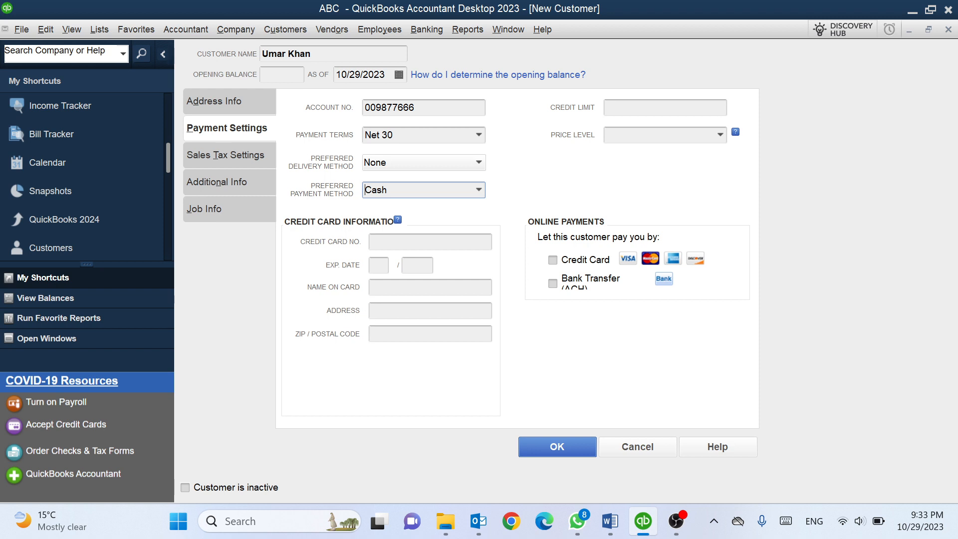
left_click(649, 108)
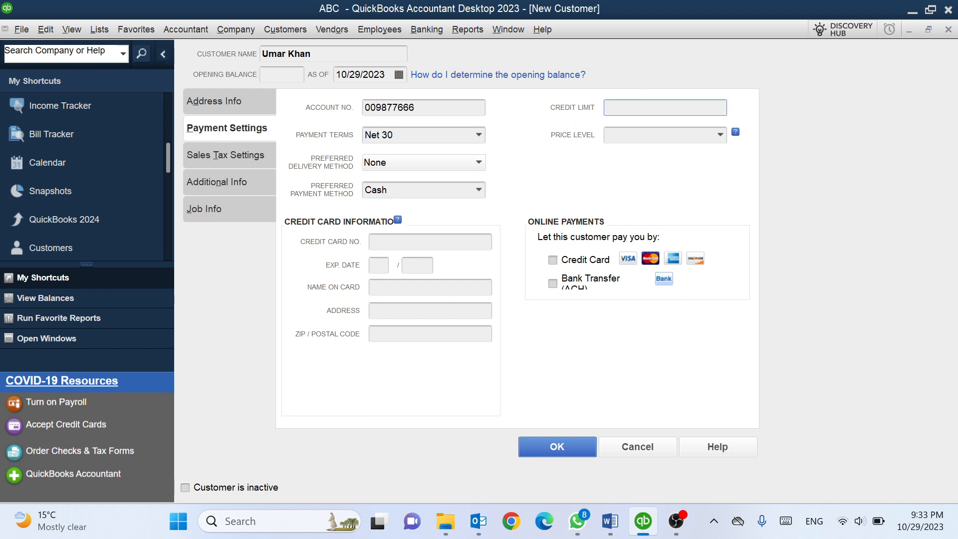
type("100000")
key("BackSpace")
key("BackSpace")
Choose Wholesale as the customer type under Additional Info and save the customer record
left_click(246, 163)
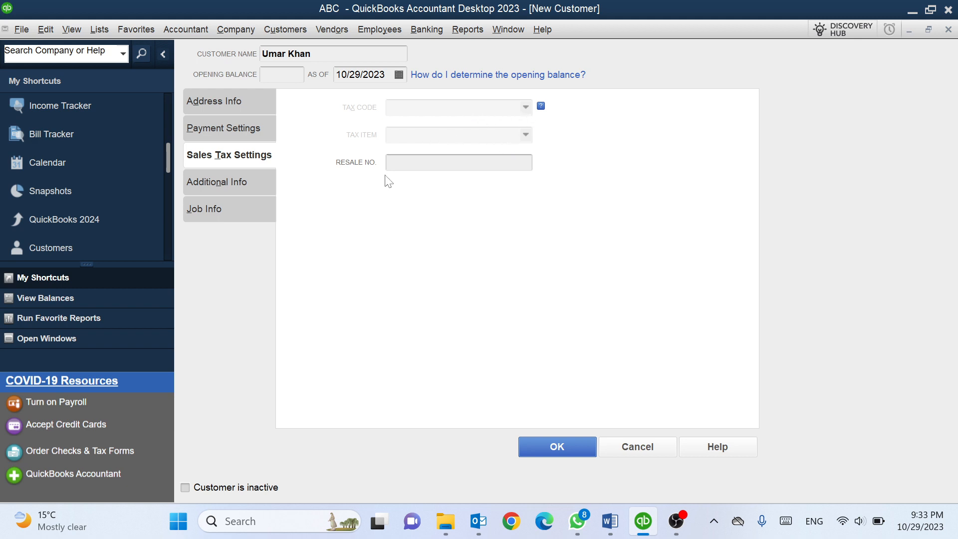
left_click(227, 184)
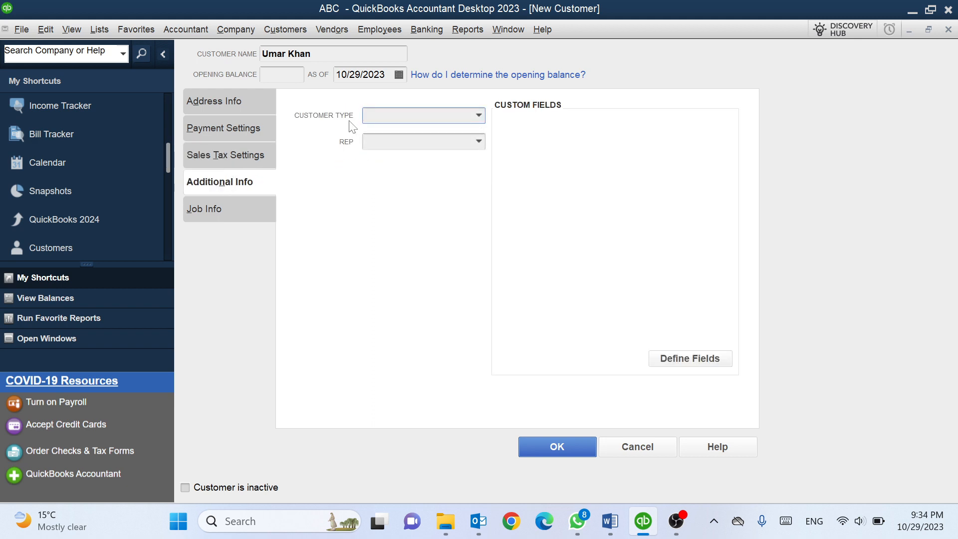
left_click(478, 115)
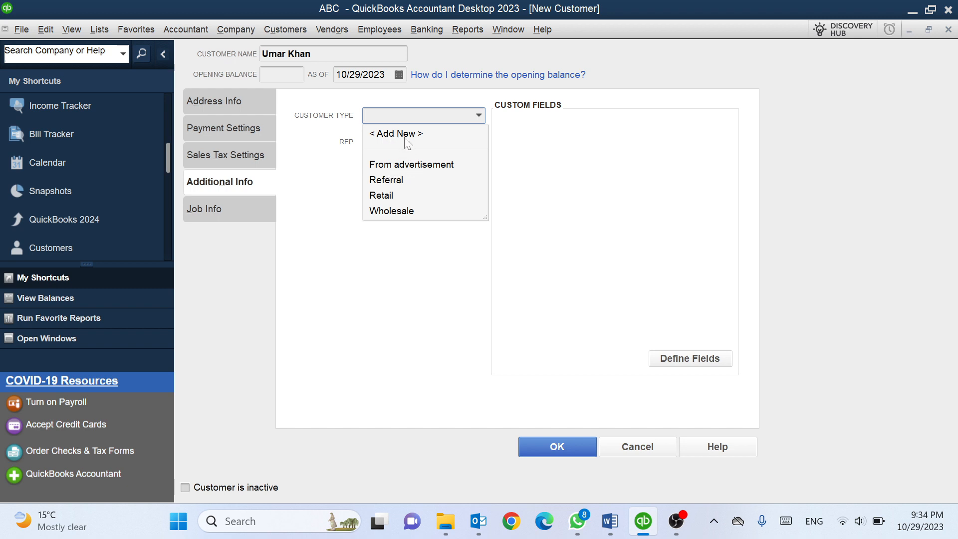
left_click(397, 217)
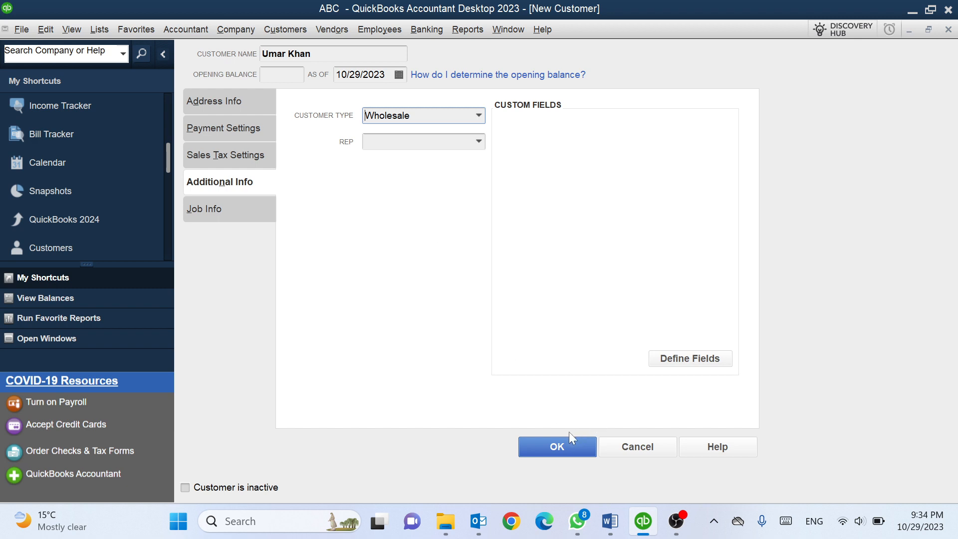
left_click(550, 446)
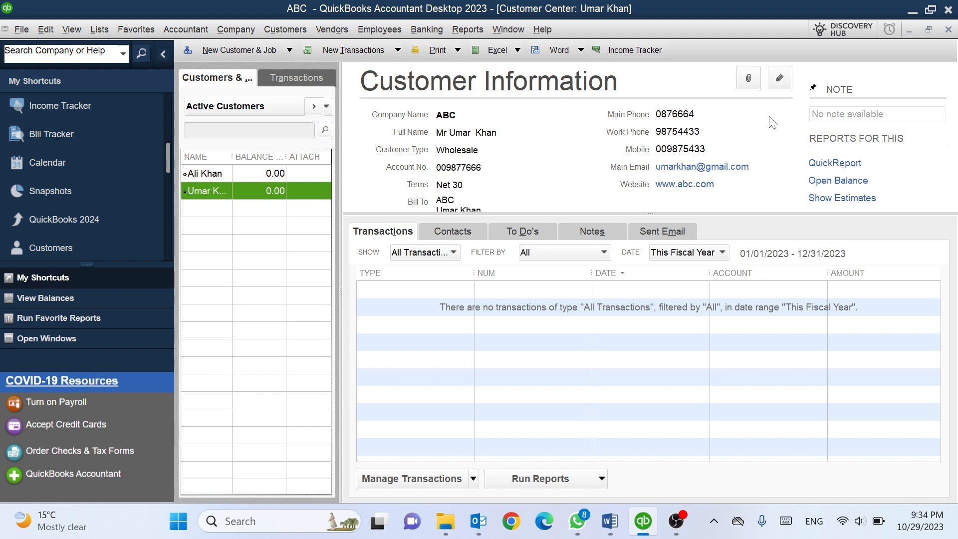
Open and close the ABC customer's edit form without changes, then choose Delete Customer:Job for ABC
left_click(780, 79)
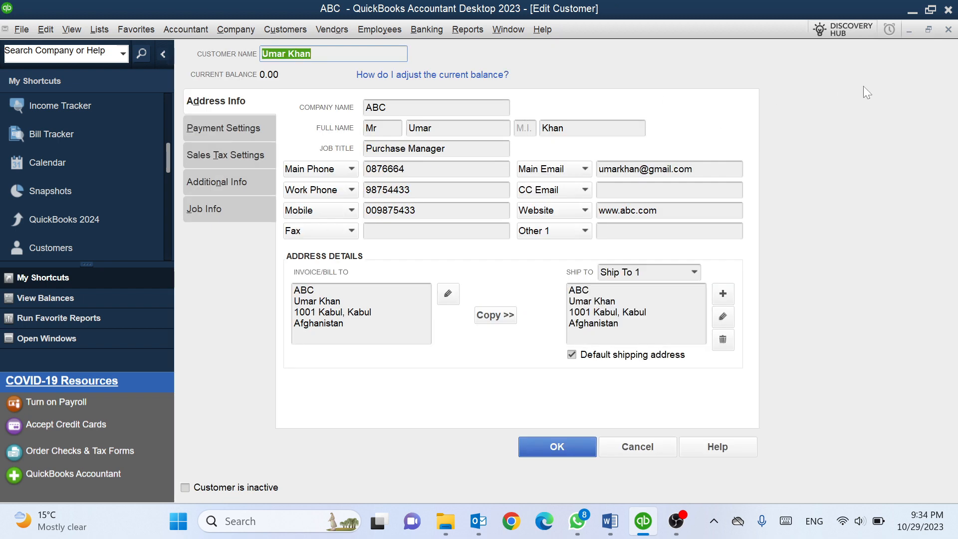
left_click(948, 29)
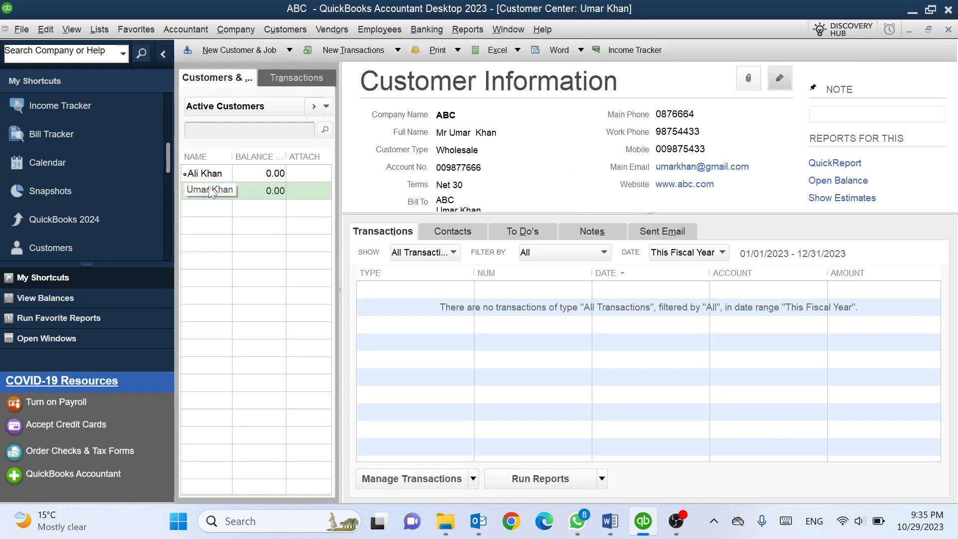
right_click(208, 190)
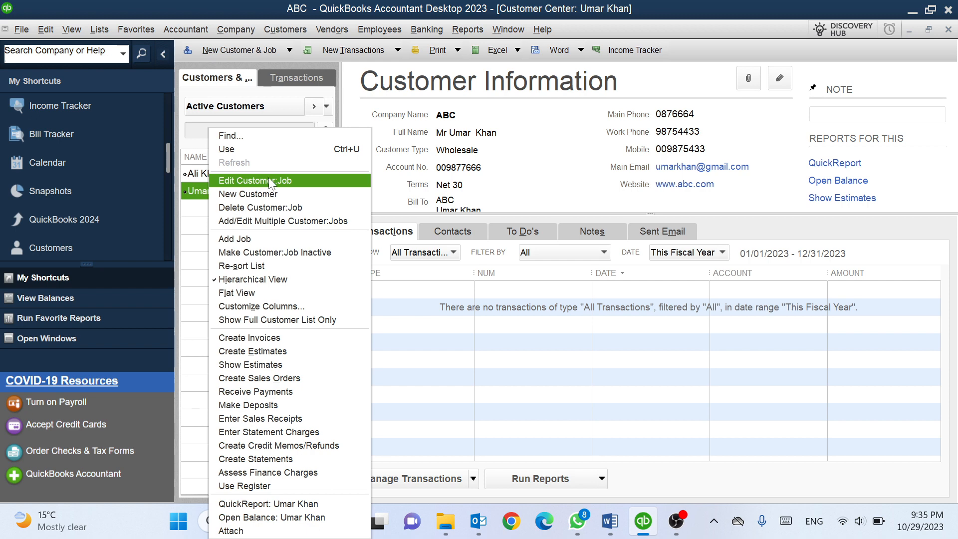
left_click(250, 207)
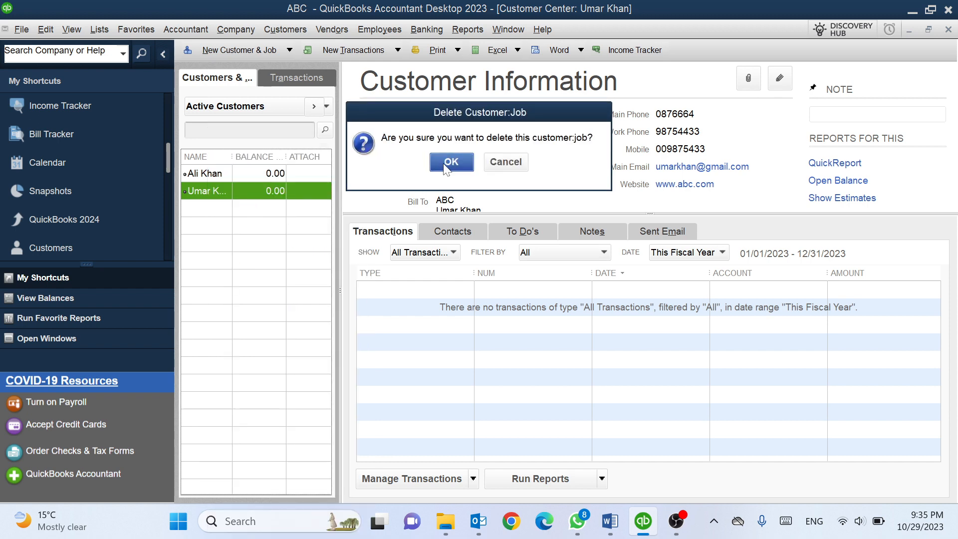